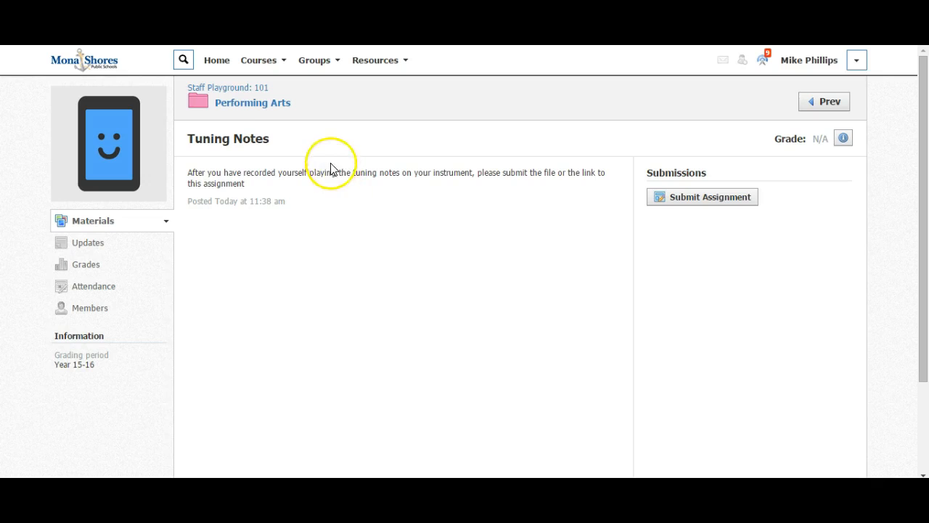
Submit the viola tuning notes audio file from the Performing Arts folder to the Tuning Notes assignment.
click(254, 105)
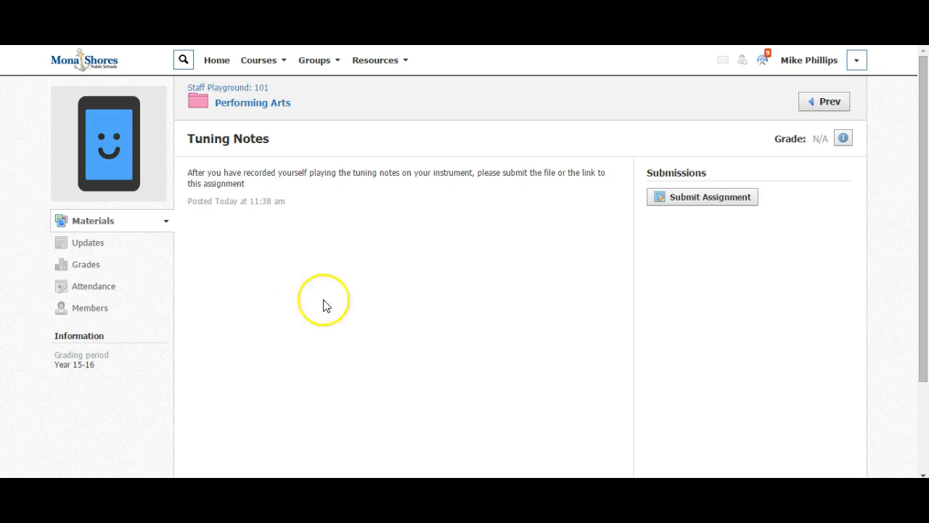
click(690, 199)
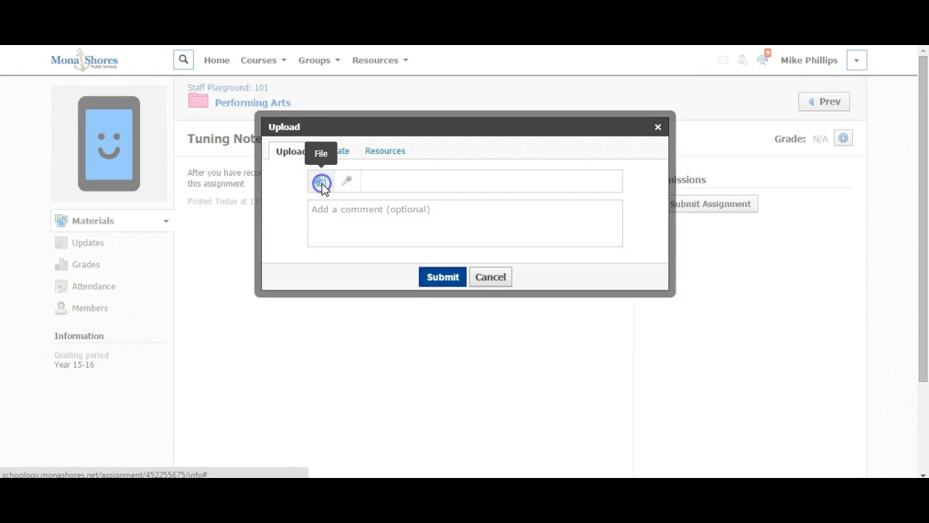
click(321, 184)
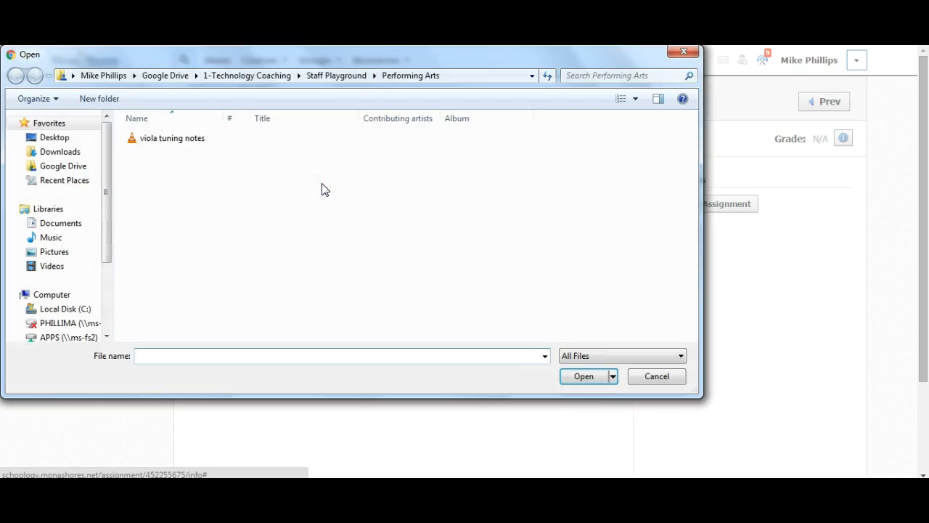
click(169, 142)
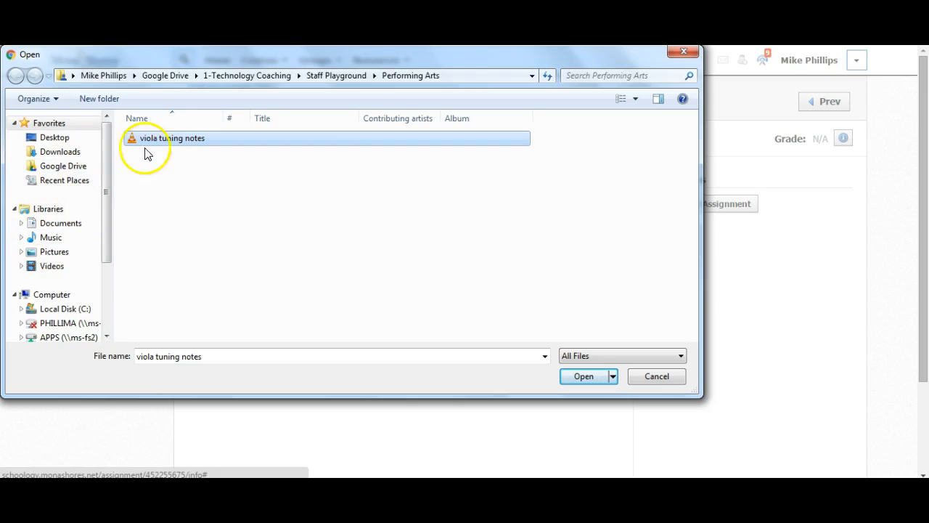
double_click(161, 140)
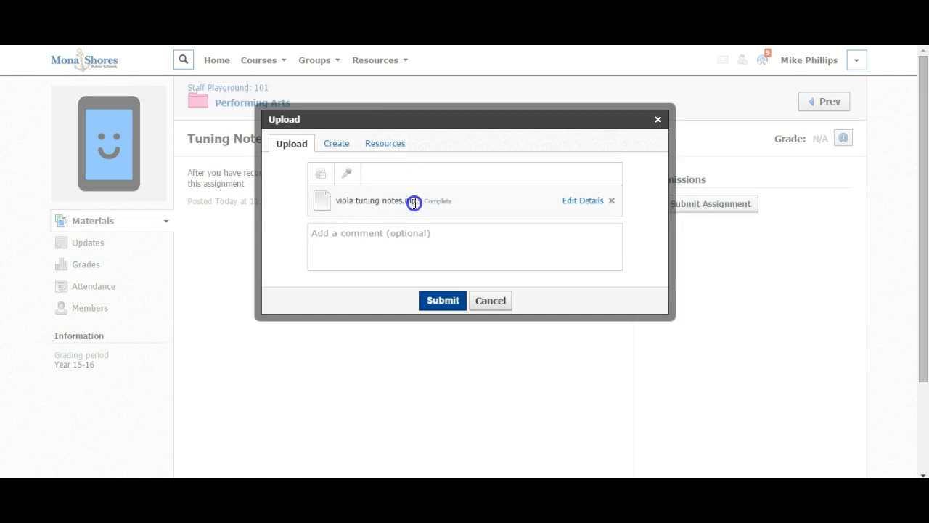
click(442, 301)
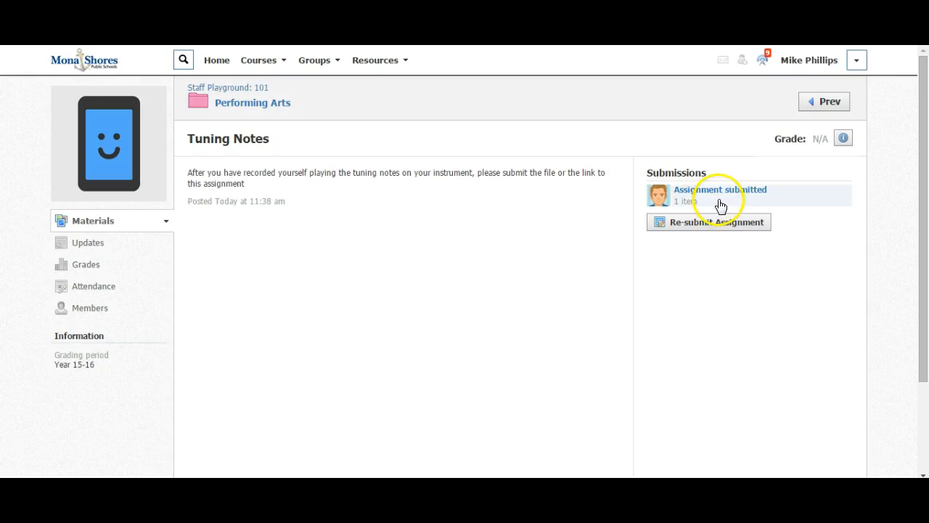
View the submitted assignment, try opening viola_tuning_notes.mp3, cancel the download and close the submission view.
click(718, 200)
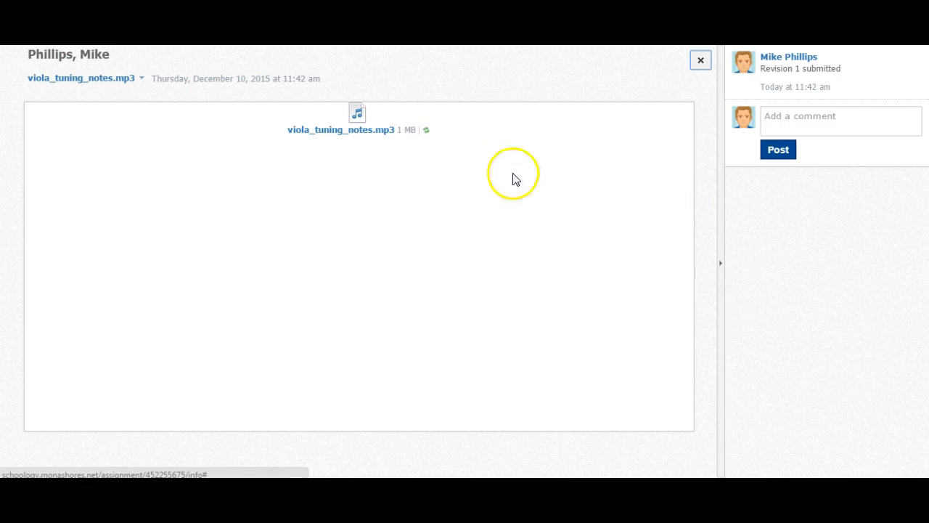
click(365, 135)
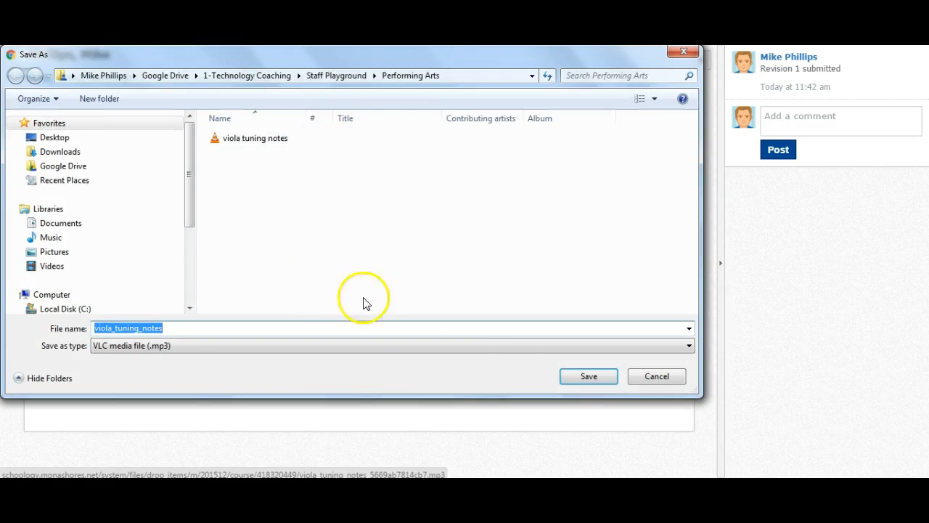
click(652, 376)
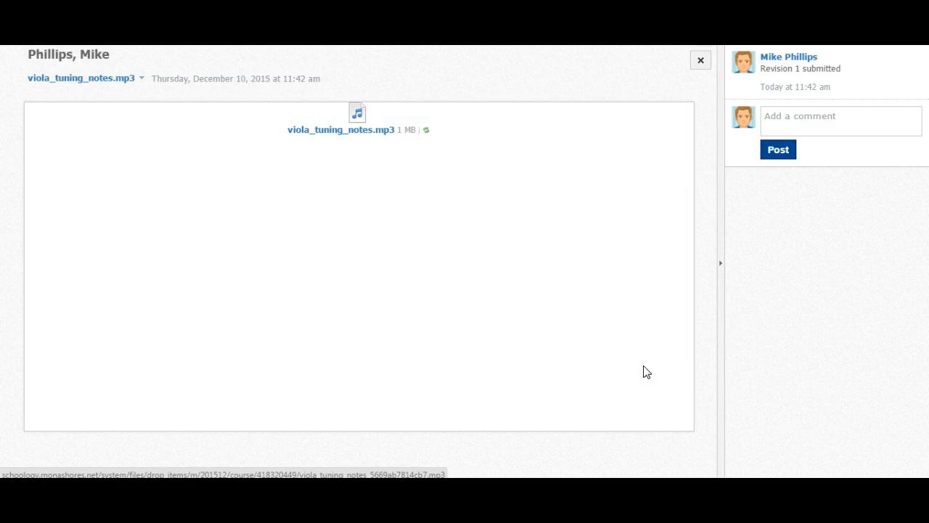
click(699, 62)
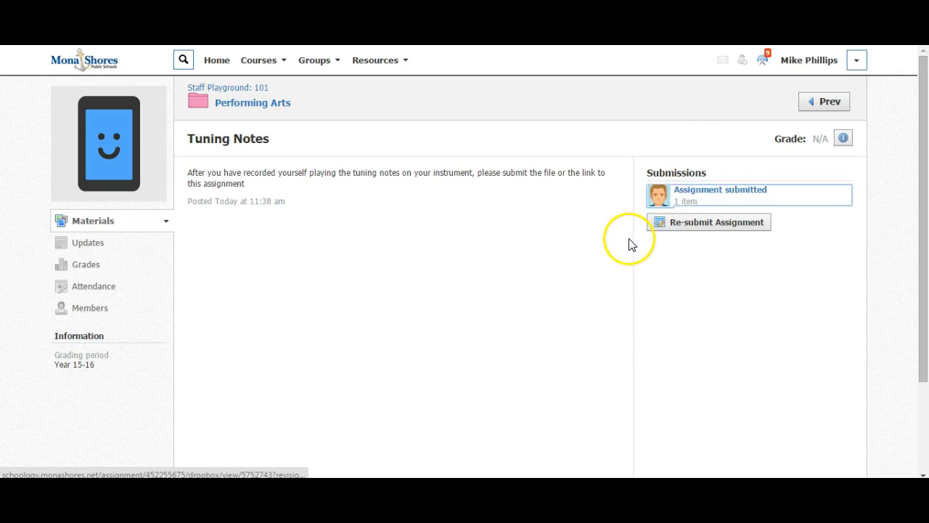
In Google Drive, turn on link sharing for viola tuning notes.mp3 and copy its shareable link.
click(699, 226)
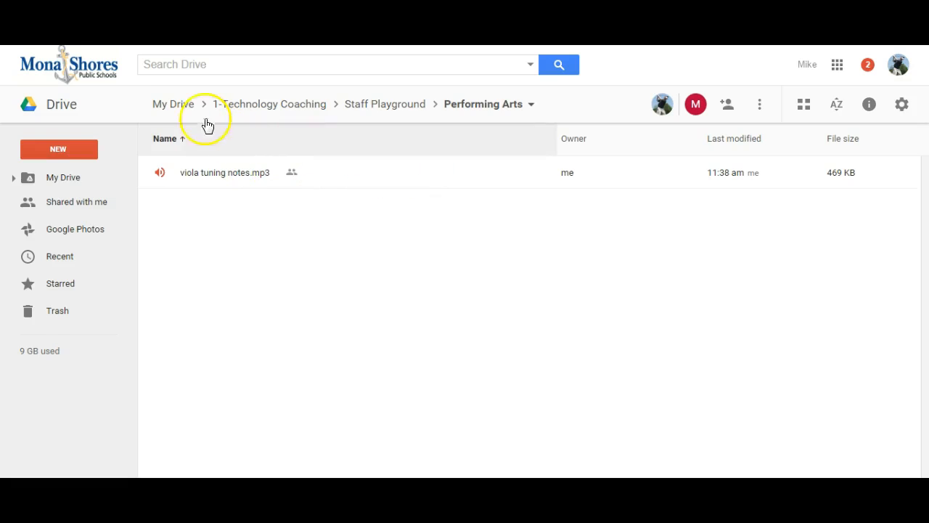
click(345, 172)
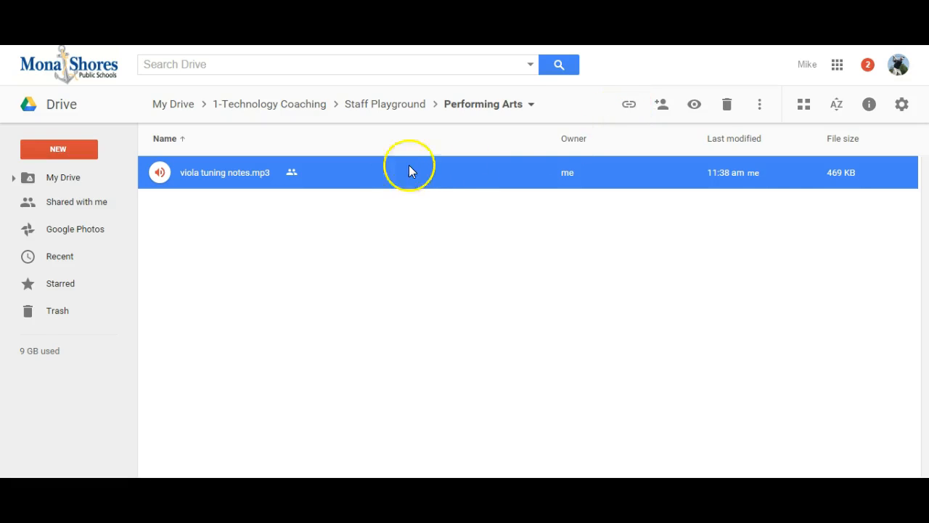
click(630, 109)
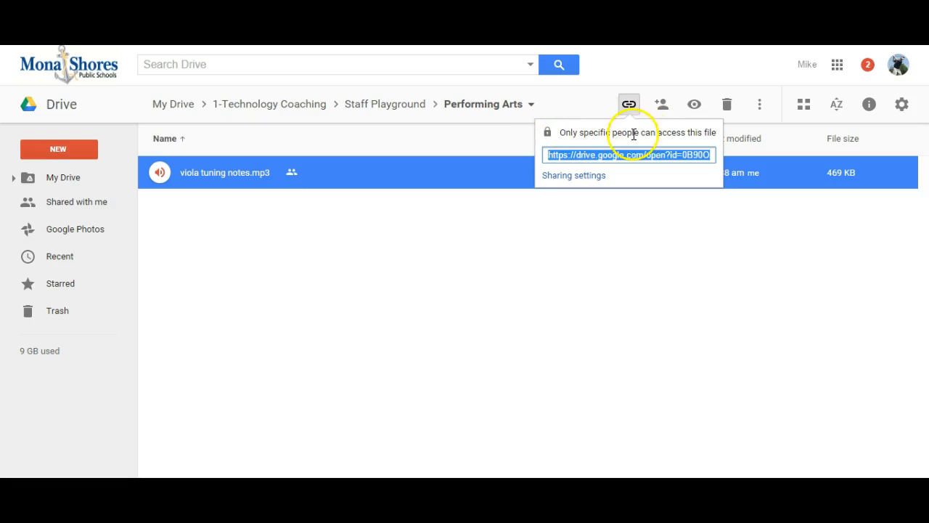
click(565, 177)
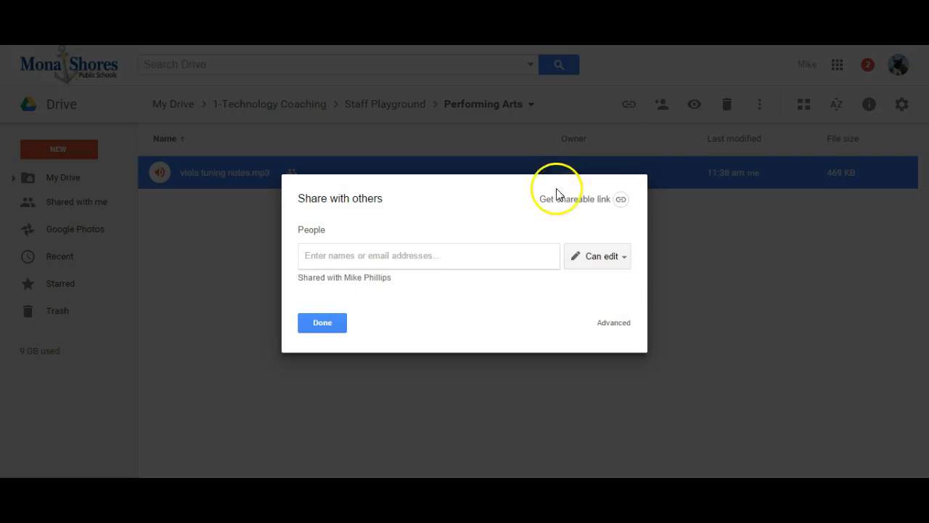
click(621, 199)
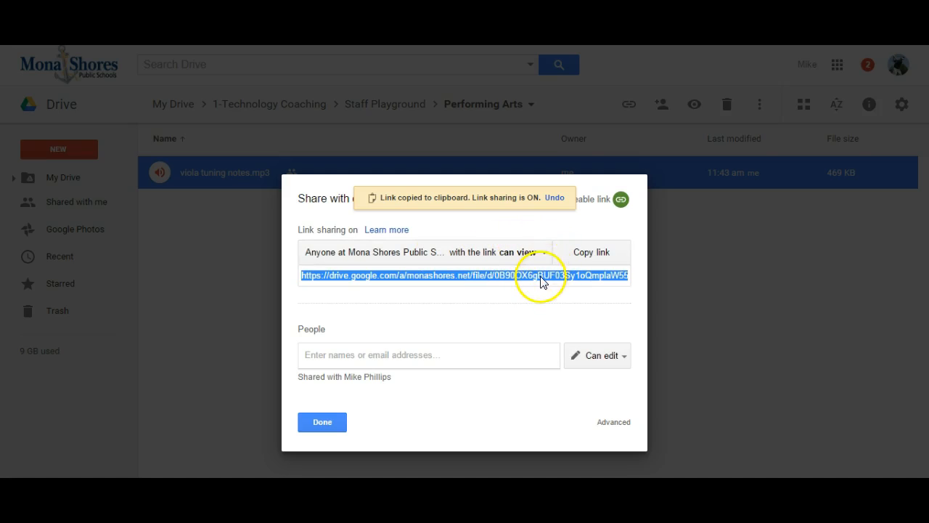
click(583, 259)
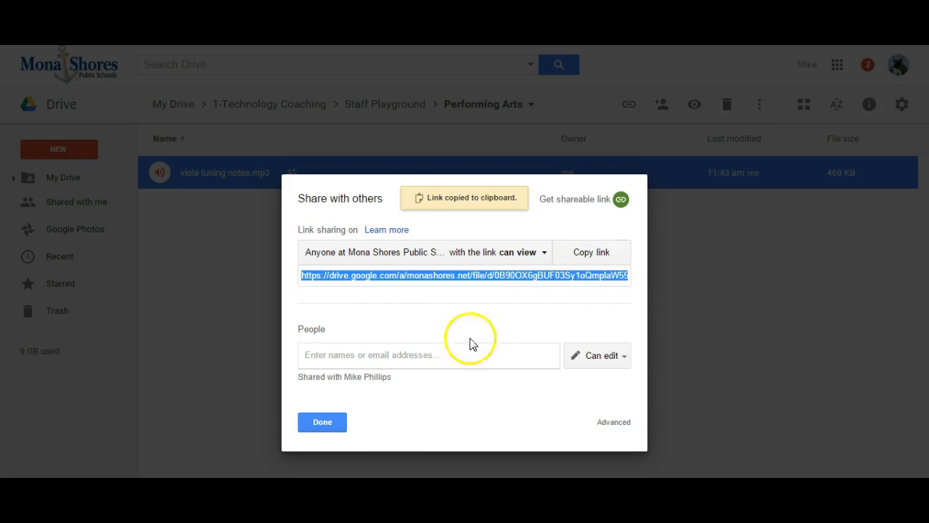
click(324, 423)
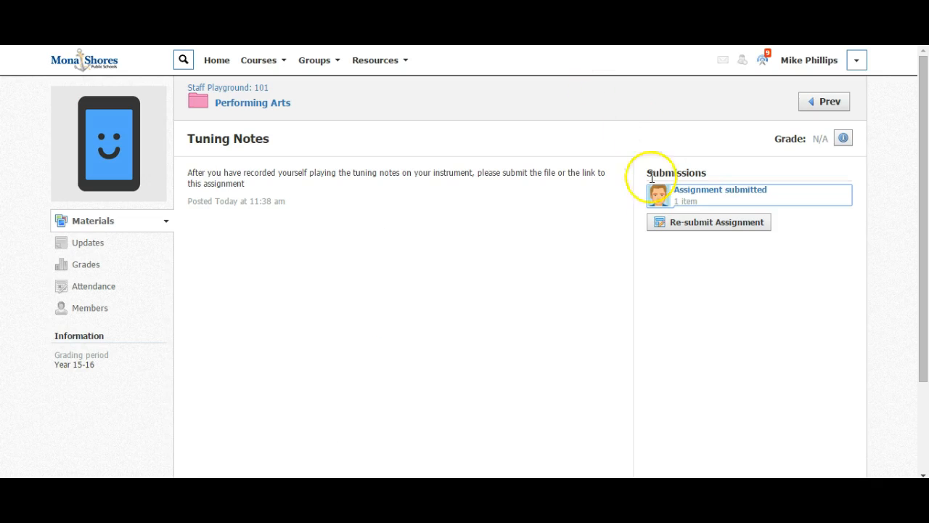
Back in Schoology, start a created resubmission for Tuning Notes and paste the copied Drive link as a new link's URL.
click(682, 222)
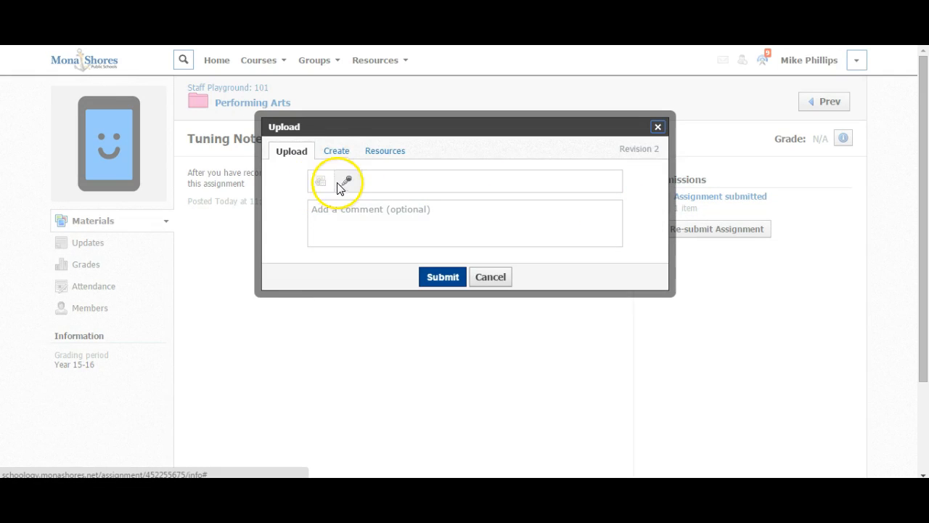
click(336, 153)
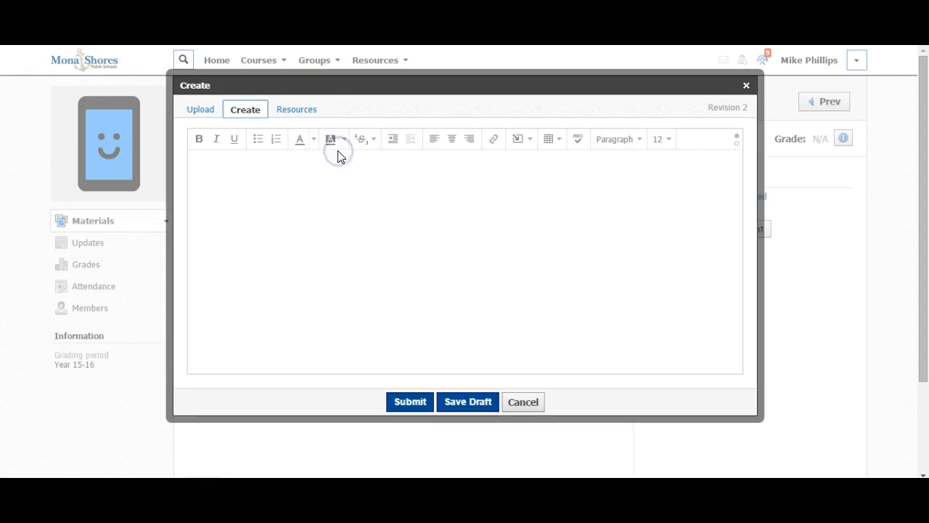
click(258, 166)
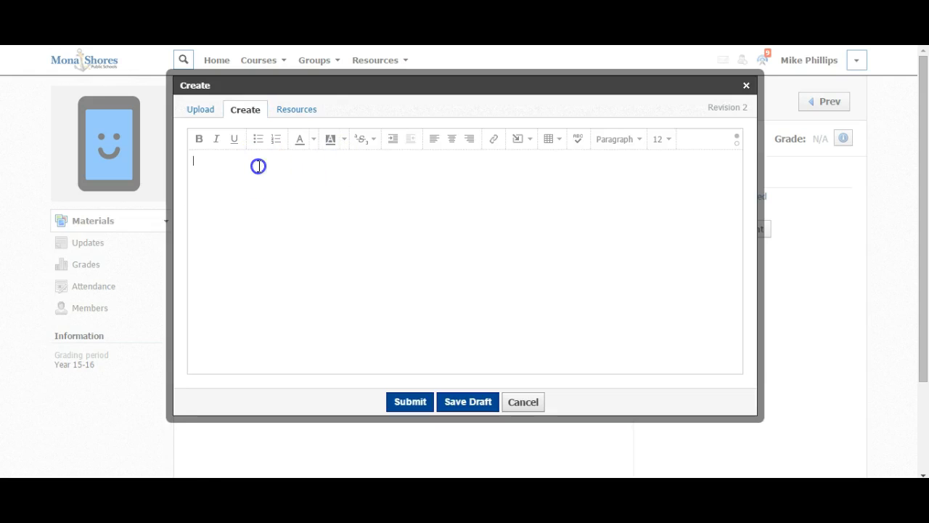
click(494, 139)
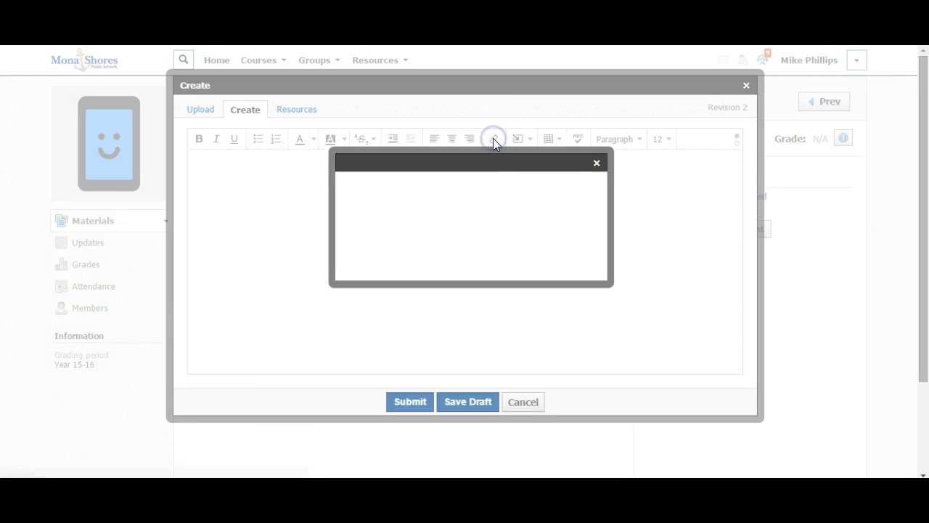
right_click(438, 191)
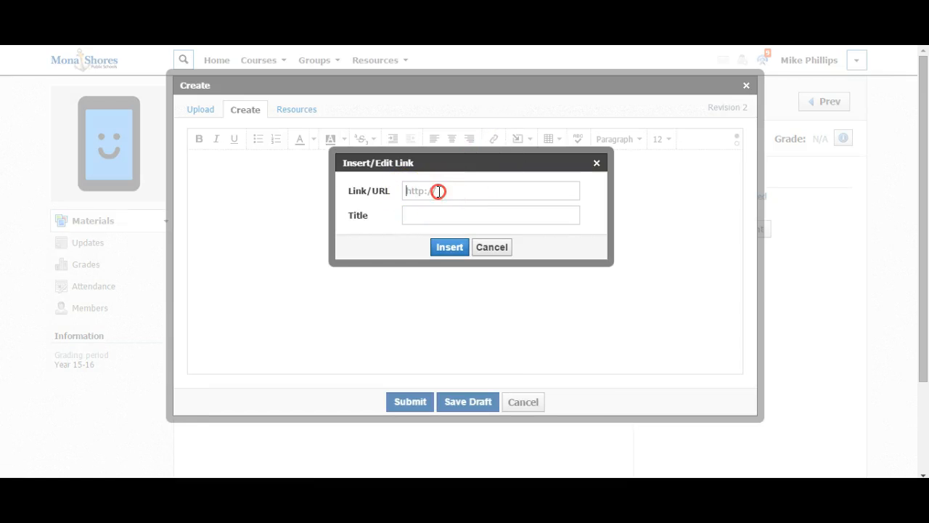
click(459, 270)
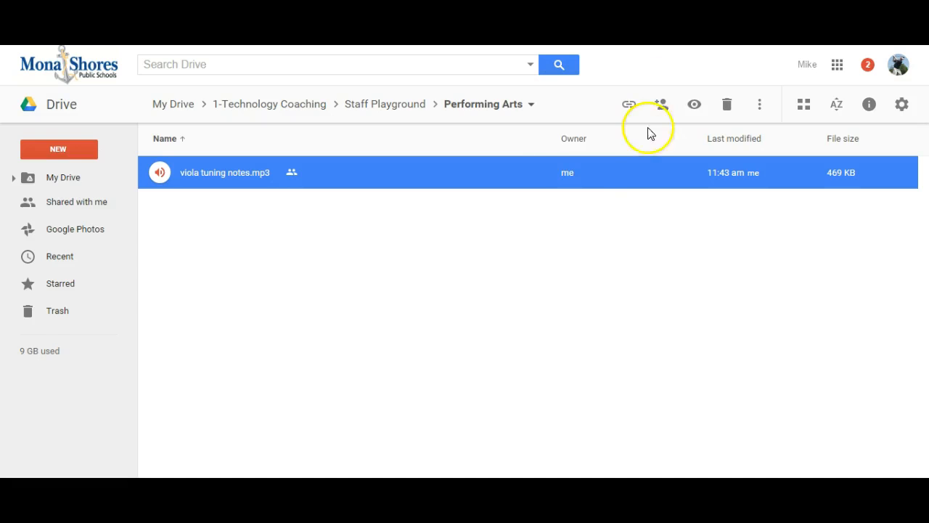
click(629, 105)
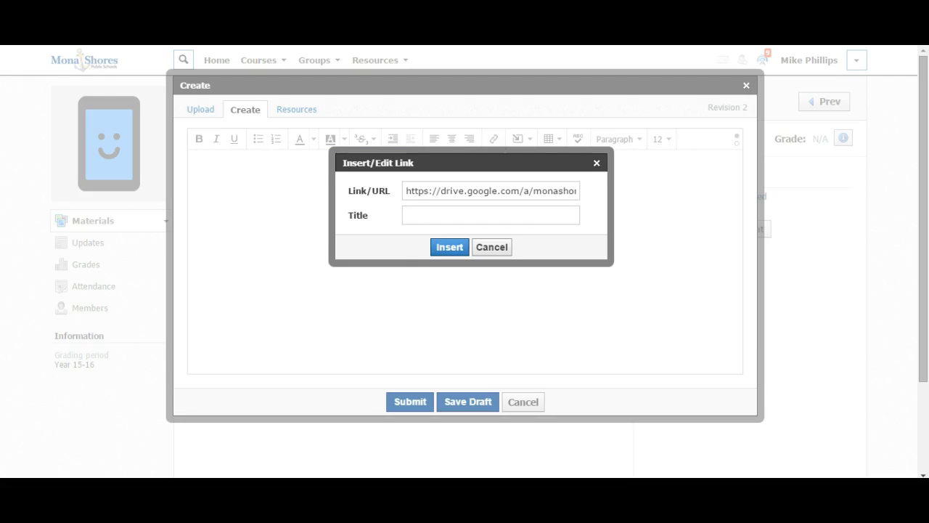
Title the link "Click Here to listen to my Viola tuning Notes", insert it and submit the revision.
click(421, 218)
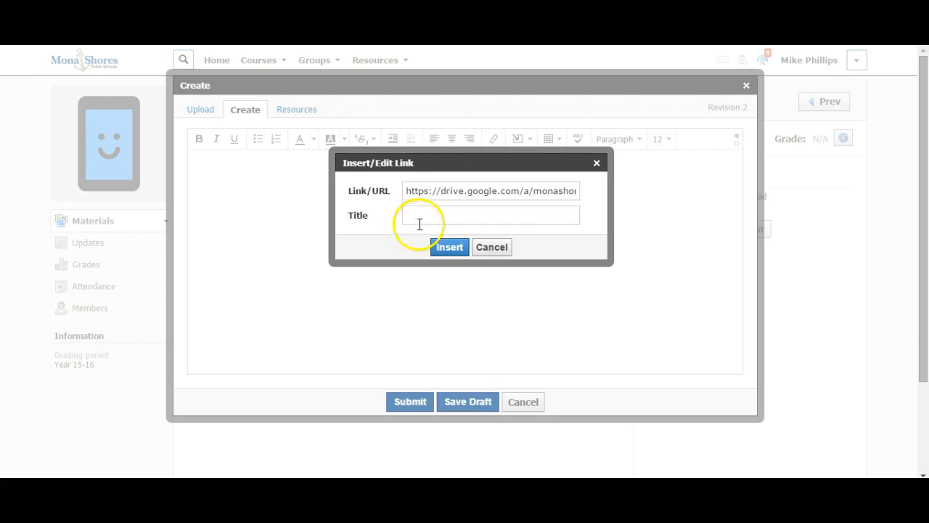
text(Cli)
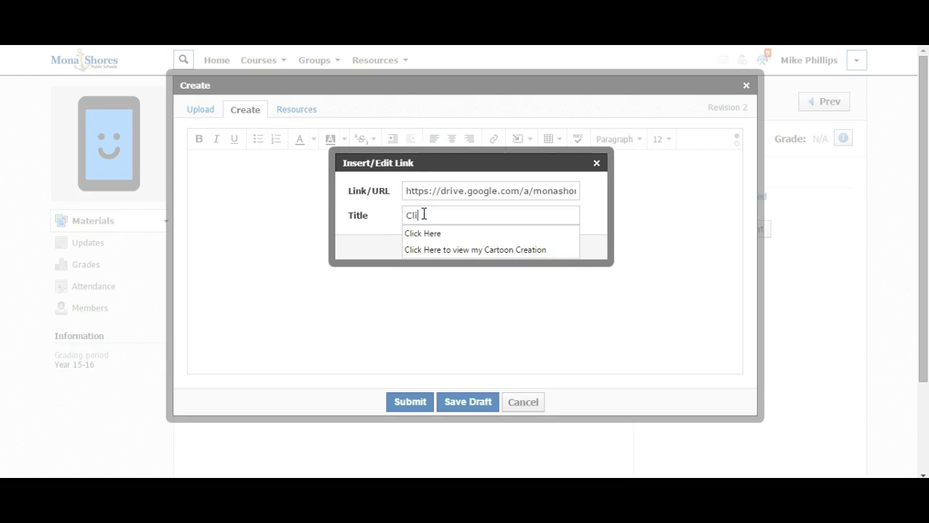
text(ck Here to listen to my Vio)
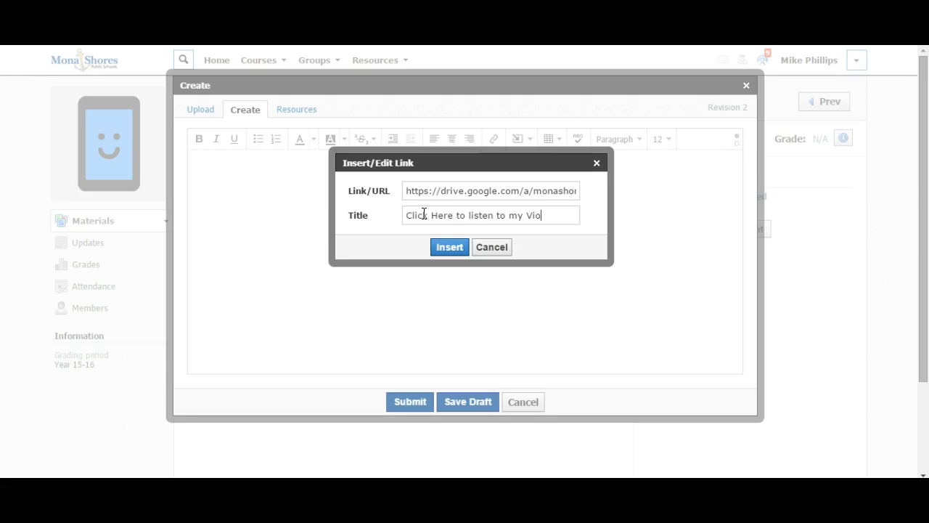
text(ing Notes)
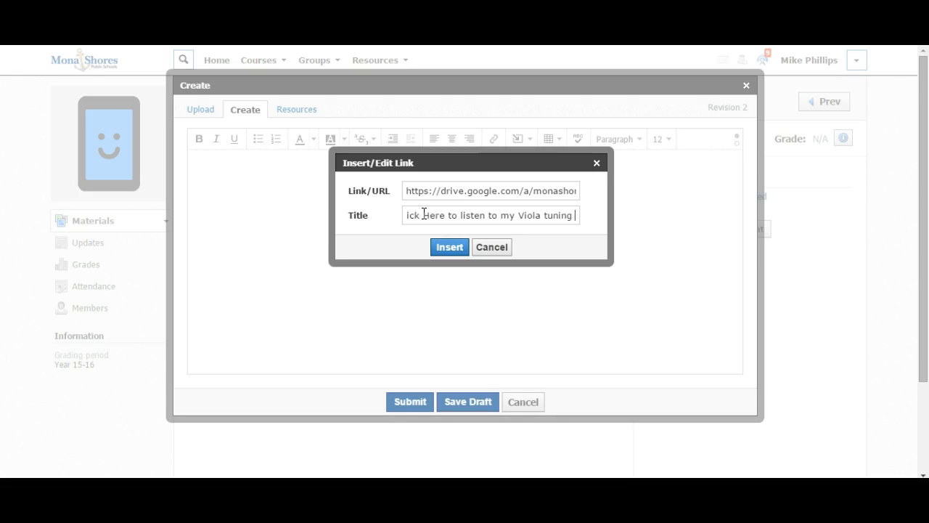
click(438, 245)
click(411, 403)
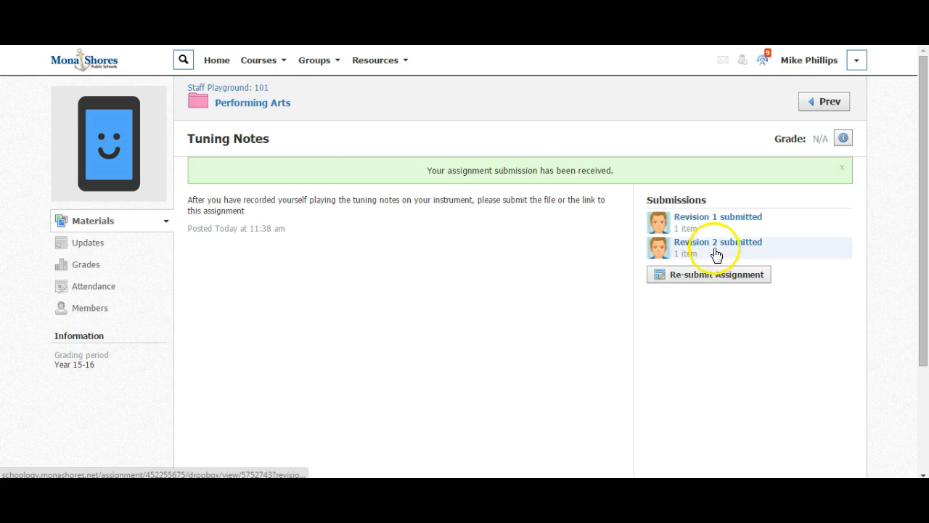
Open the Revision 2 submission and switch the submission view to Revision 1.
click(716, 250)
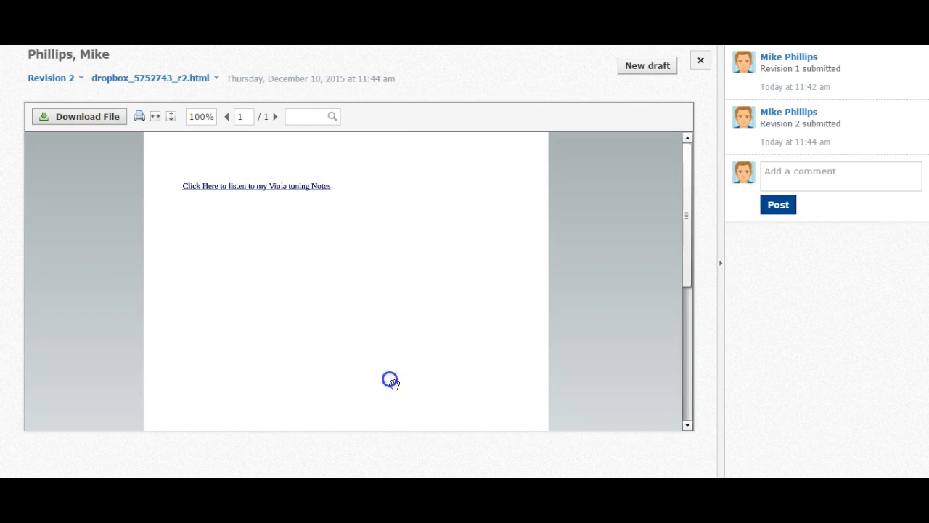
click(72, 80)
click(61, 105)
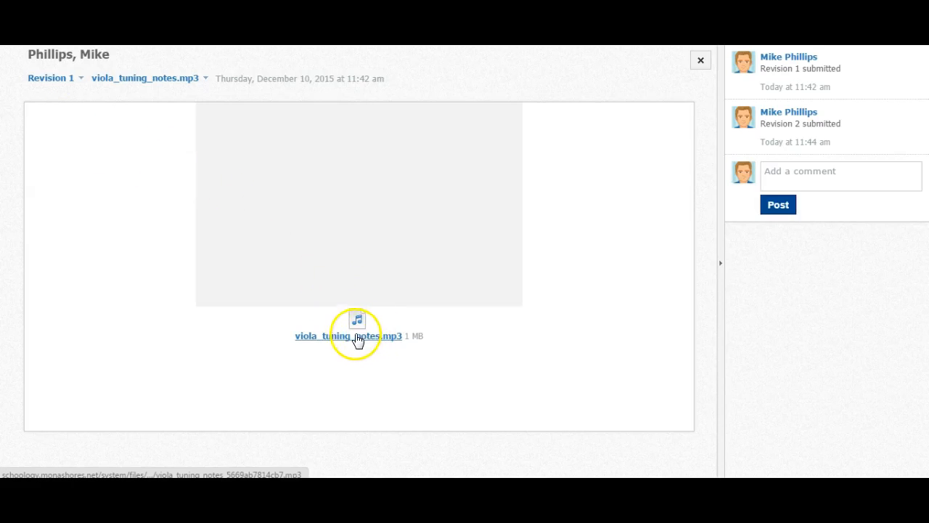
Play viola_tuning_notes.mp3 in the submission view, skip ahead to about 13 seconds and pause the recording.
click(355, 212)
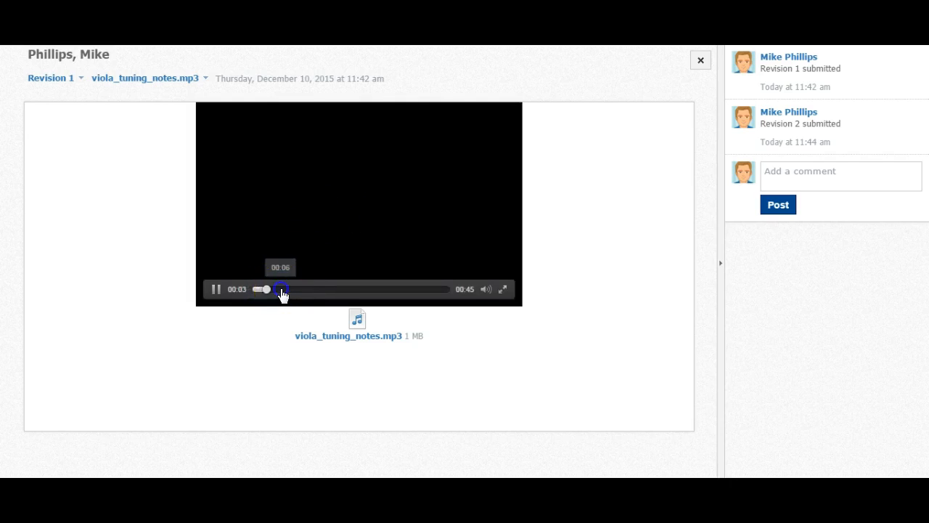
click(310, 289)
click(331, 284)
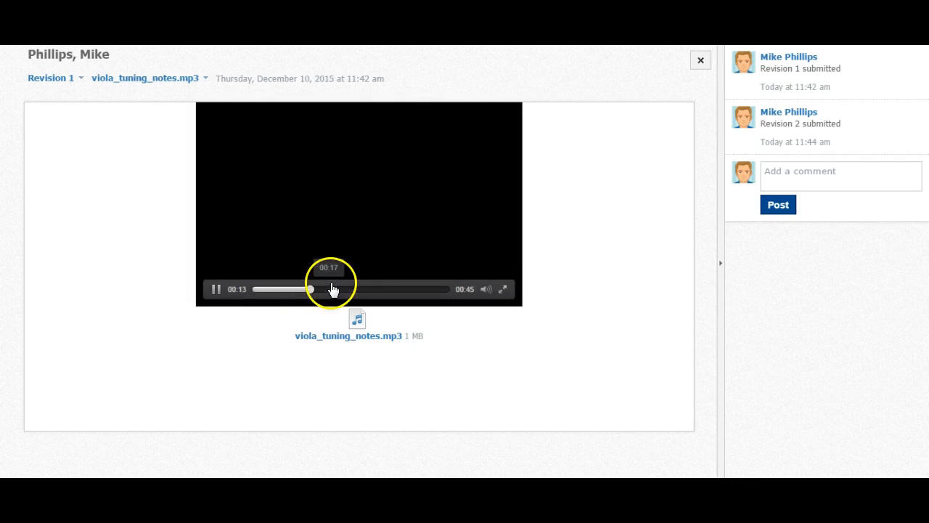
click(217, 289)
Switch the submission view back to Revision 2 to look at the inserted recording link.
click(72, 78)
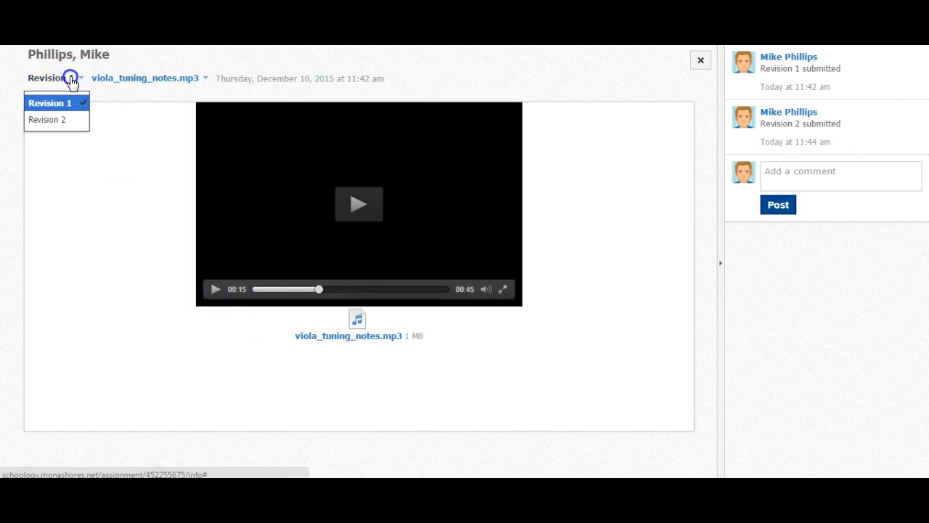
click(62, 122)
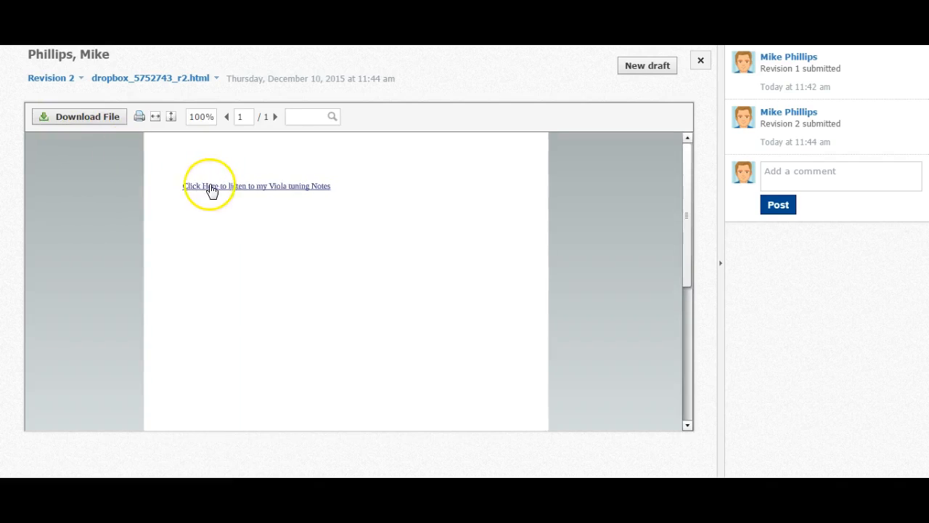
Open the recording link in Revision 2, play viola tuning notes.mp3 in Google Drive, skip ahead to the end and return to the submission.
click(209, 186)
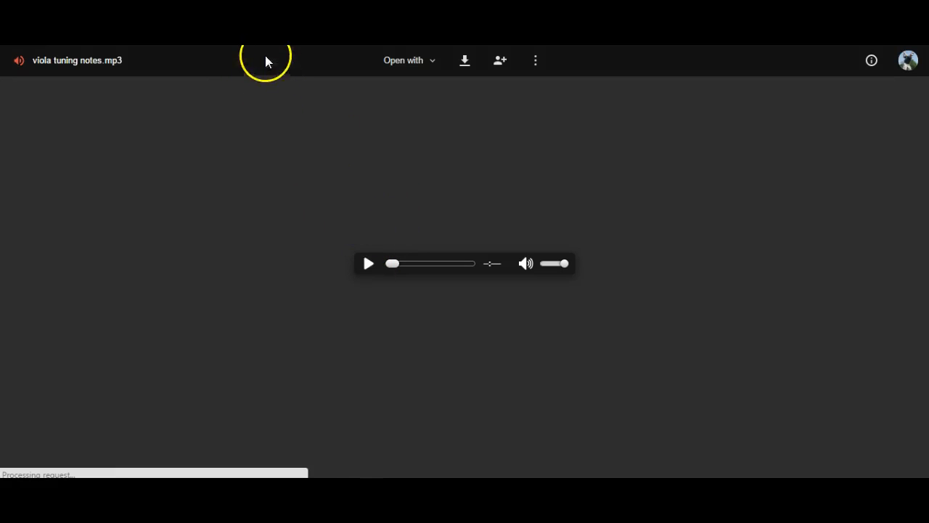
click(368, 265)
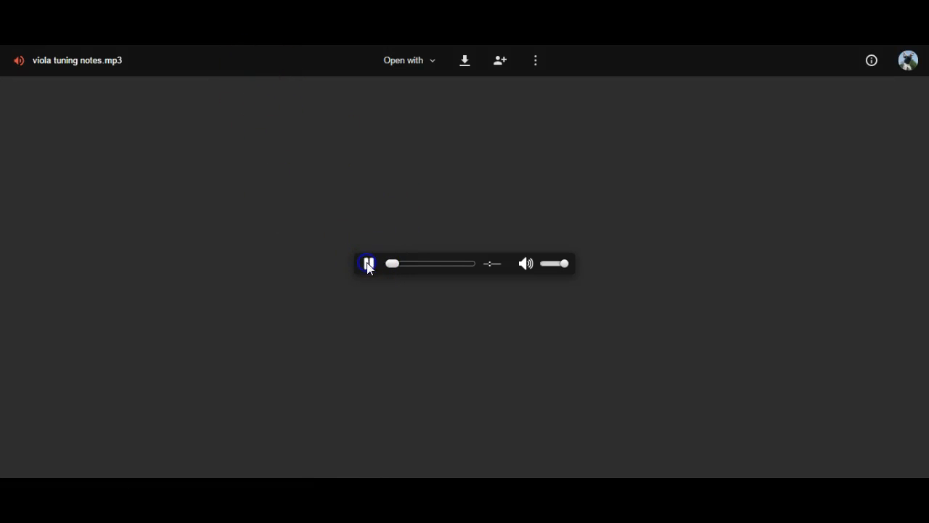
click(421, 263)
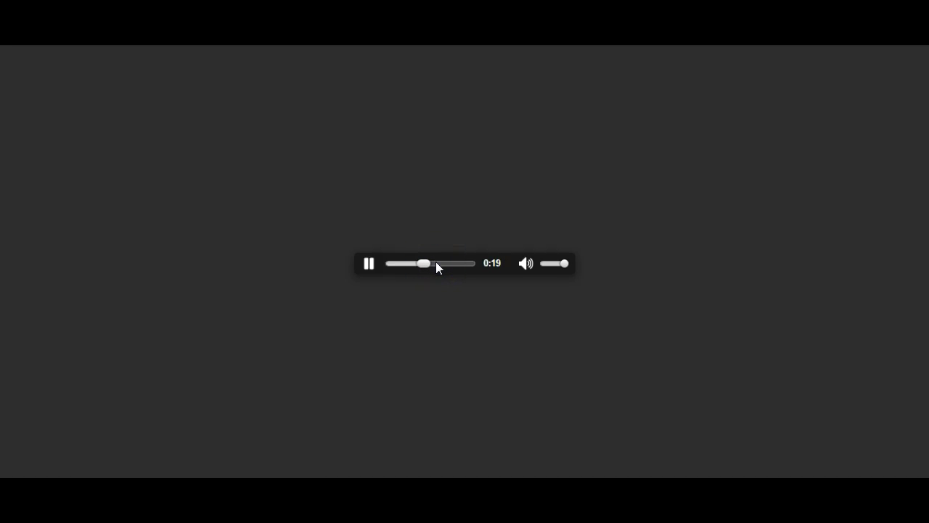
click(441, 264)
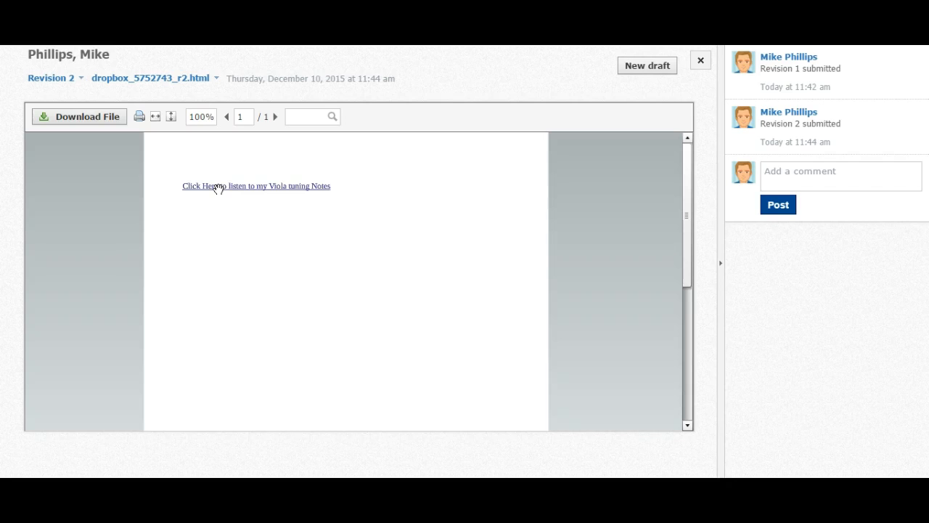
mouse_move(367, 176)
mouse_down()
mouse_move(394, 158)
mouse_move(488, 182)
mouse_move(455, 211)
mouse_up()
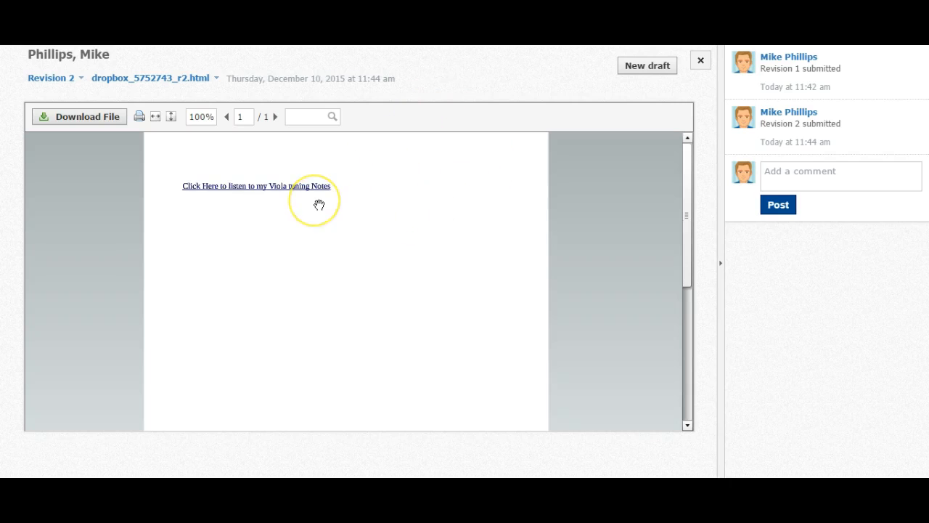
mouse_move(319, 205)
mouse_down()
mouse_move(321, 232)
mouse_move(370, 240)
mouse_move(361, 249)
mouse_move(310, 188)
mouse_up()
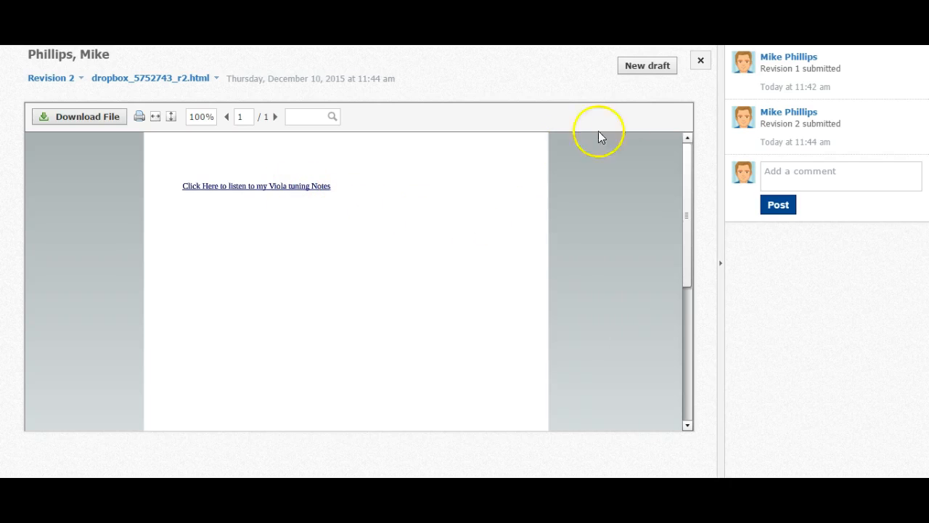
Close the submission view and switch from the student account to the teacher account.
click(696, 64)
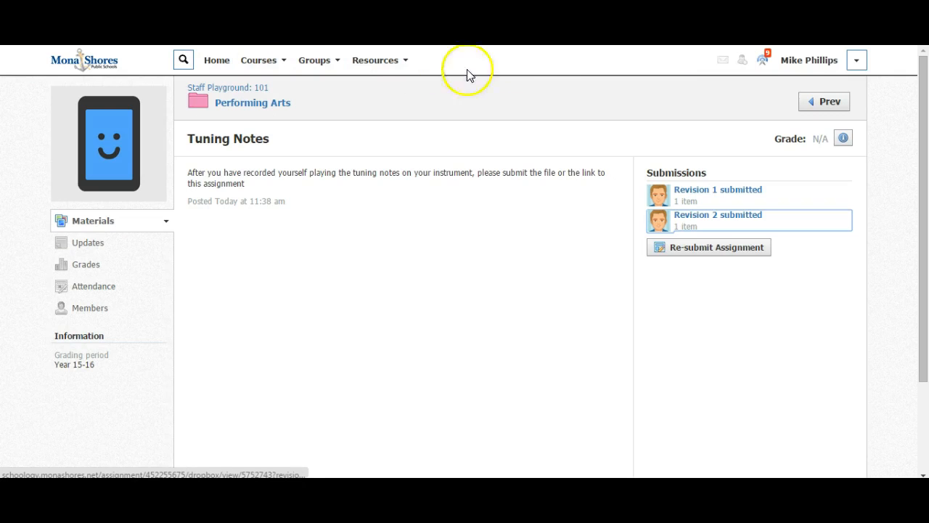
click(857, 64)
click(803, 91)
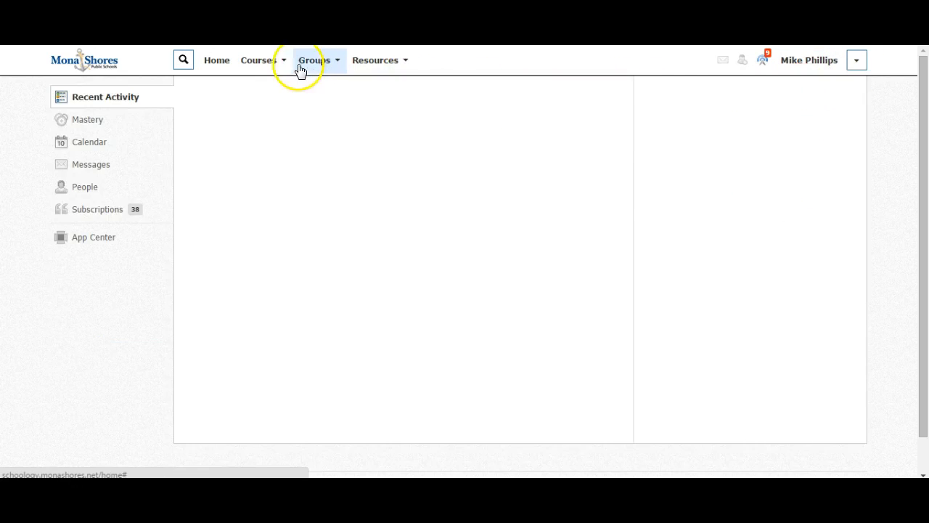
Open the Tuning Notes assignment in the Performing Arts folder of the Staff Playground: 101 course.
click(274, 64)
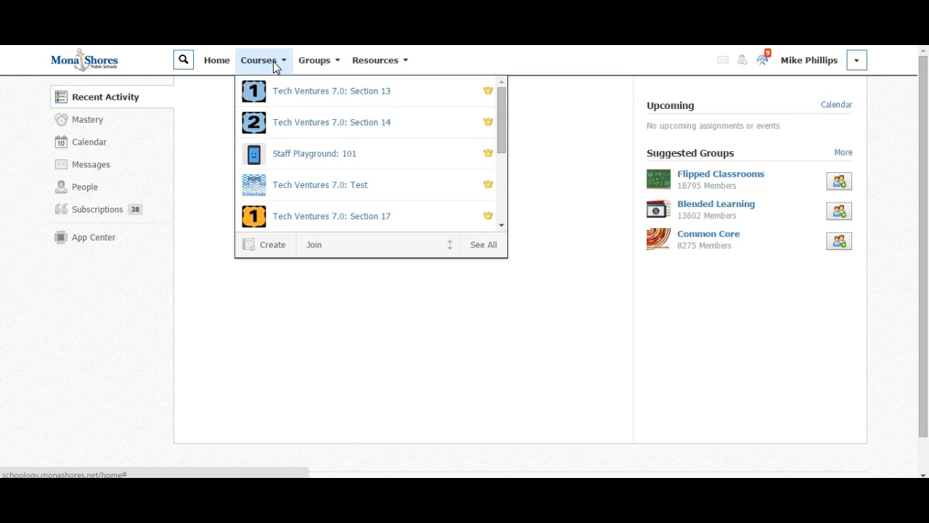
click(297, 156)
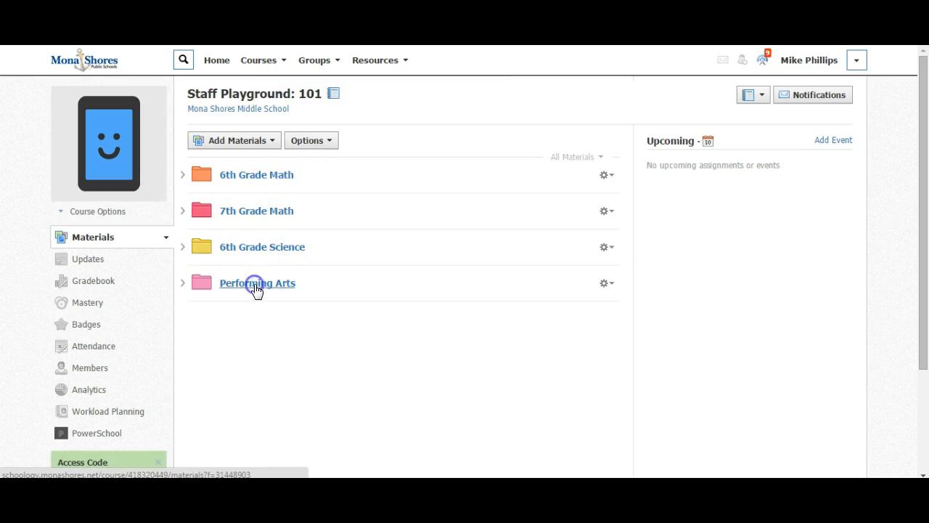
click(256, 285)
click(238, 179)
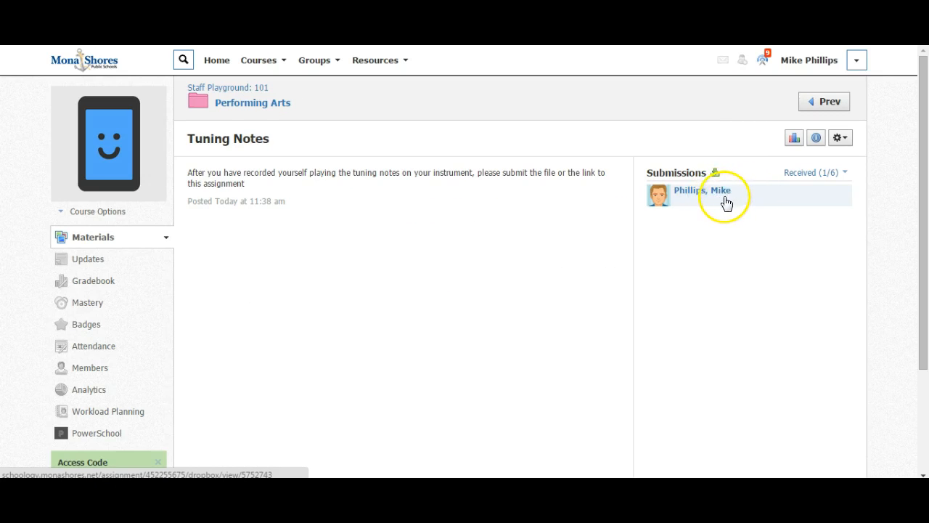
Open the student's received submission as the teacher and show its Revision 1.
click(716, 198)
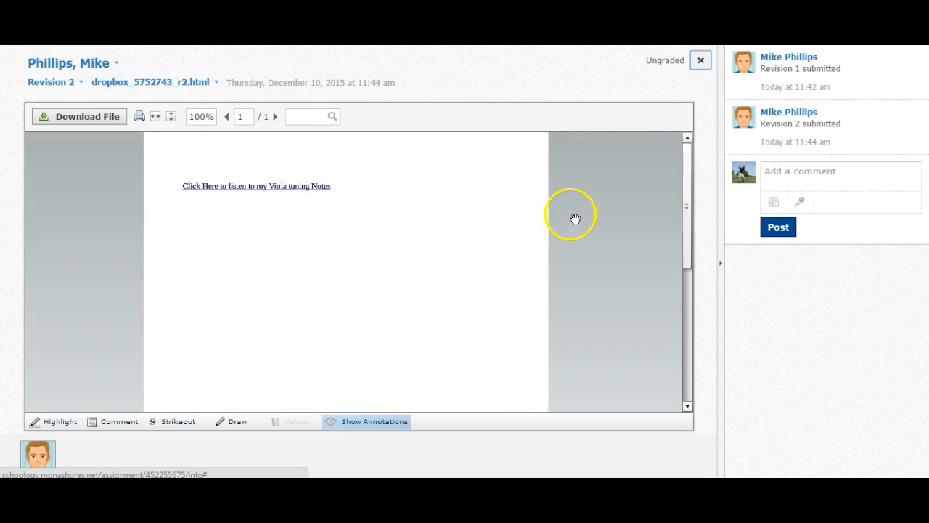
click(68, 83)
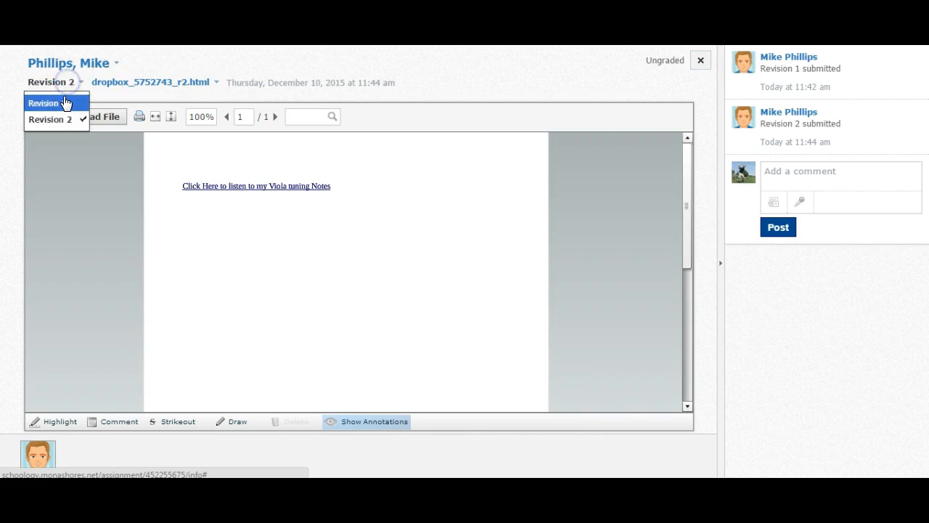
click(62, 103)
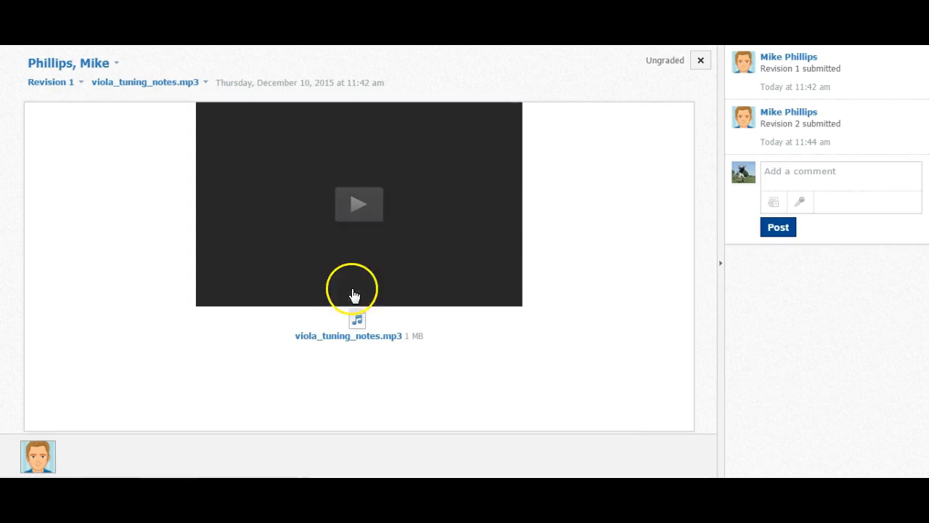
Play the Revision 1 recording in the teacher's submission view, skip ahead to about 12 seconds and pause it.
click(363, 209)
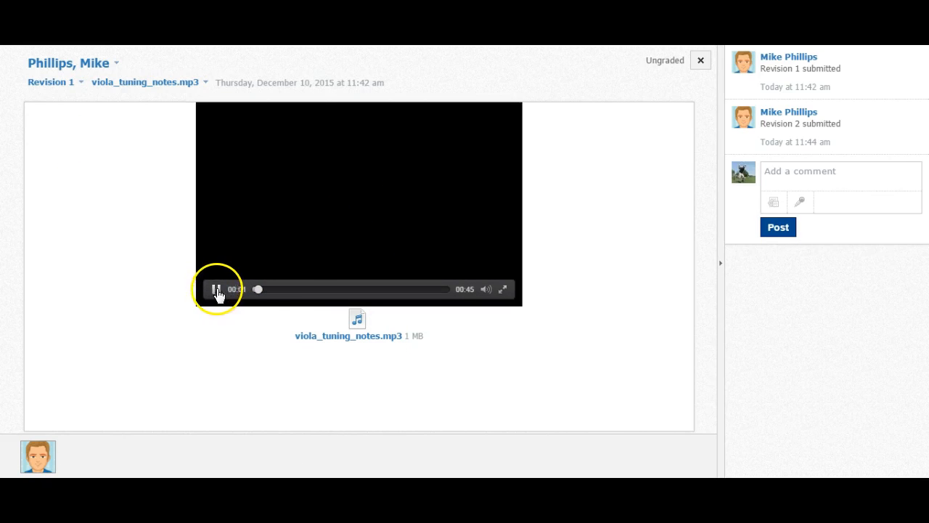
click(301, 289)
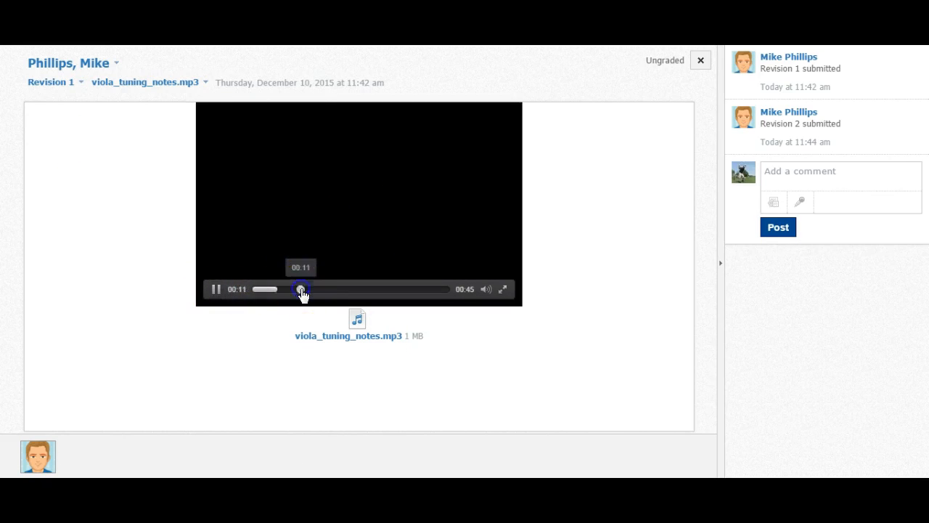
click(217, 289)
Show Revision 2 in the teacher's submission view, open its recording link in Google Drive and skip partway into the recording.
click(70, 82)
click(63, 119)
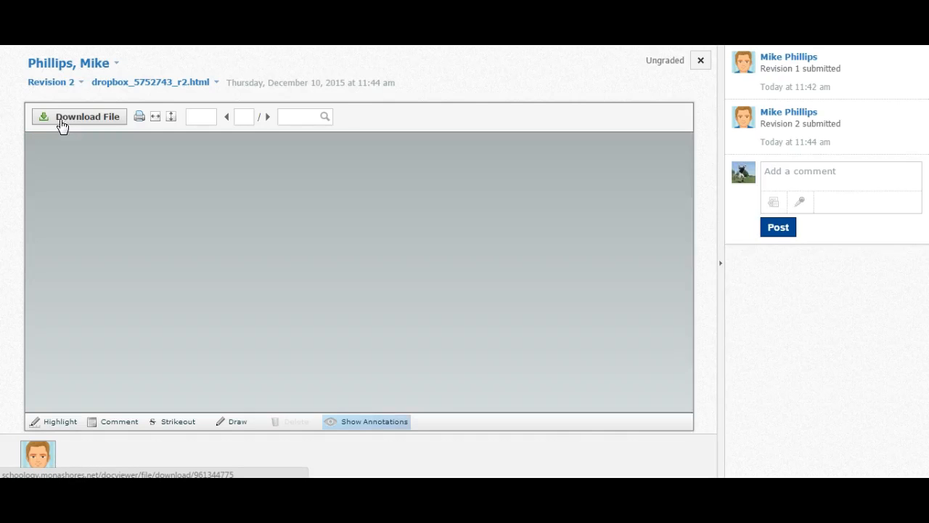
click(291, 185)
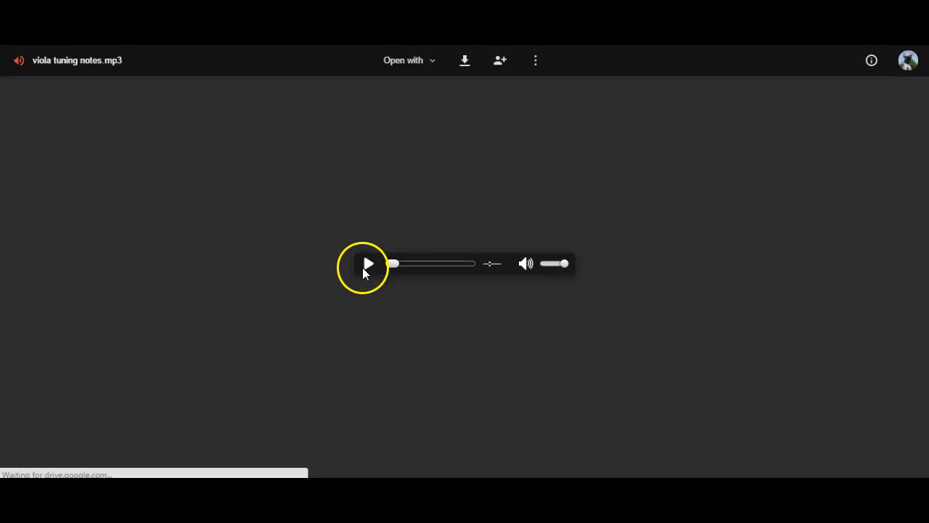
click(421, 265)
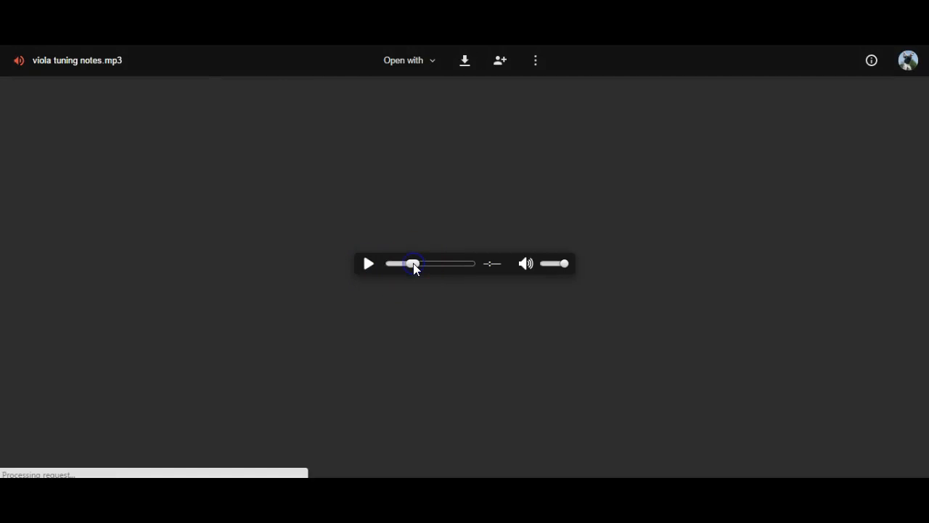